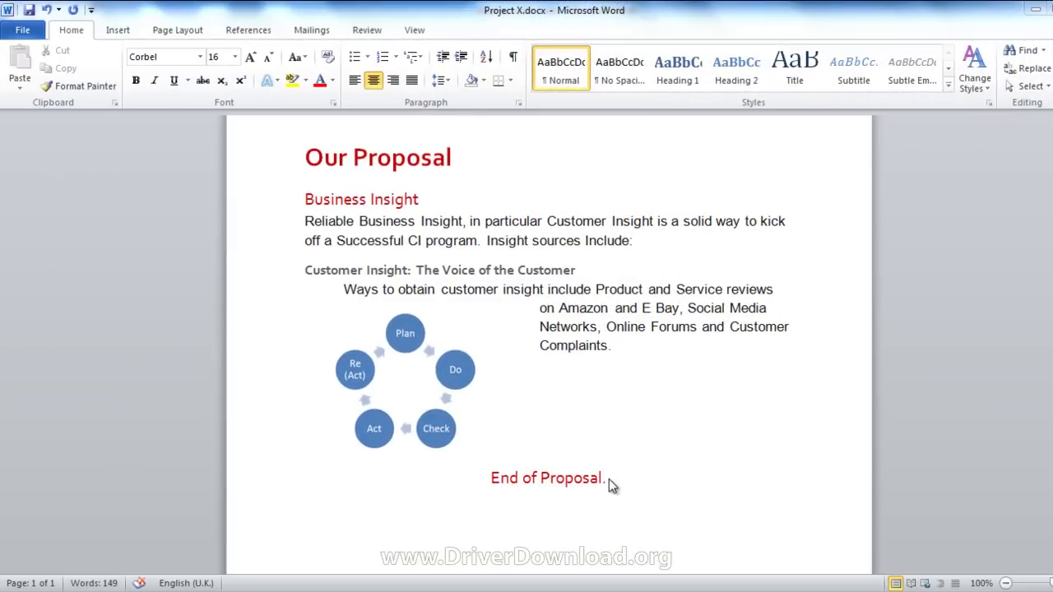
# Type a row of 40 underscores as a red line beneath 'End of Proposal.'.
pyautogui.write('_')
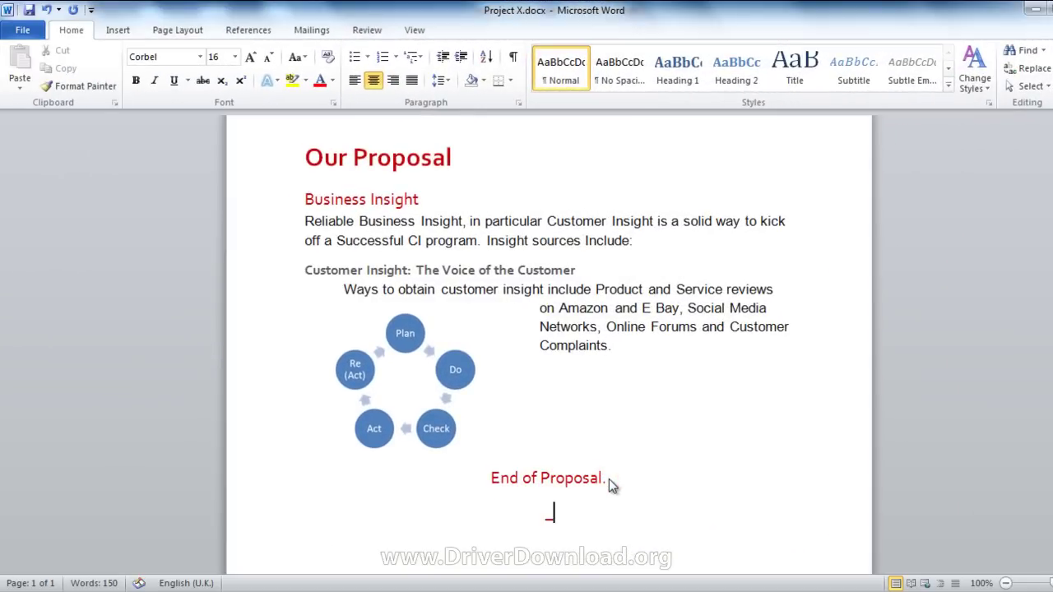
pyautogui.write('_______________________________________')
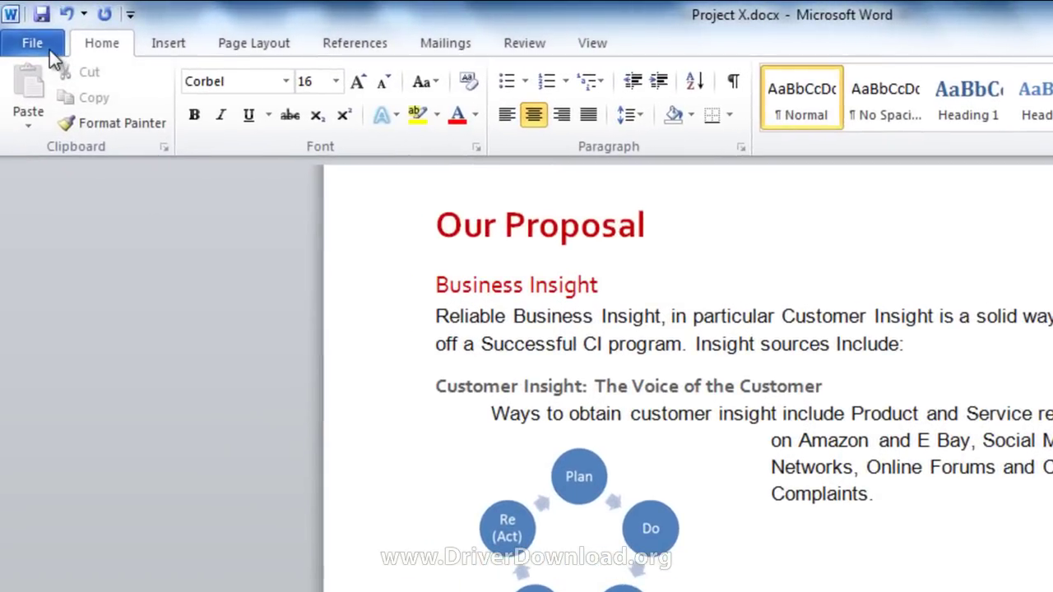
# Show Project X's print preview and check the printer list, which offers only Send To OneNote 2010.
pyautogui.click(33, 33)
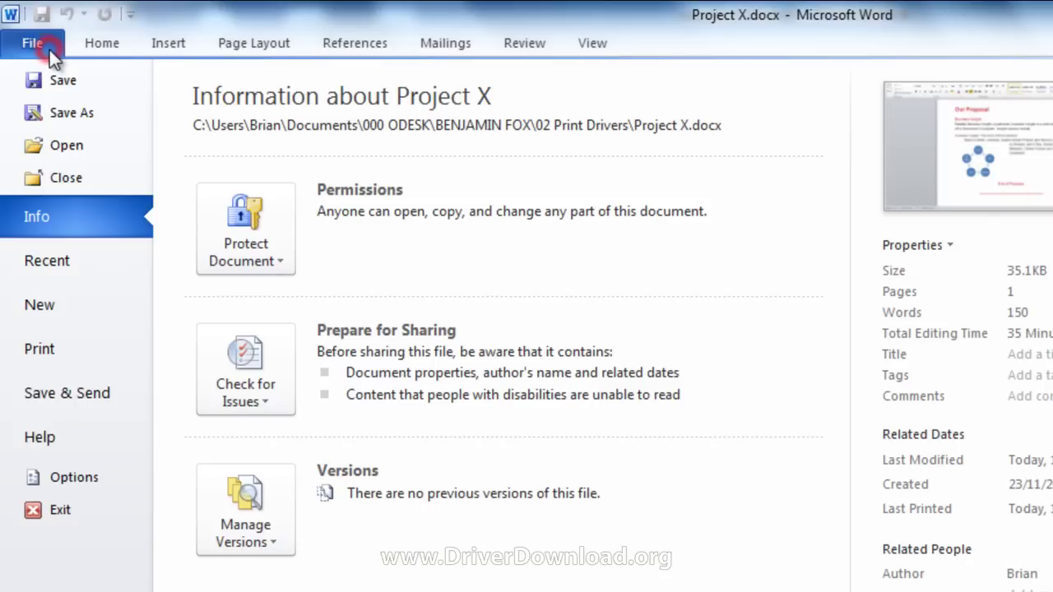
pyautogui.click(62, 351)
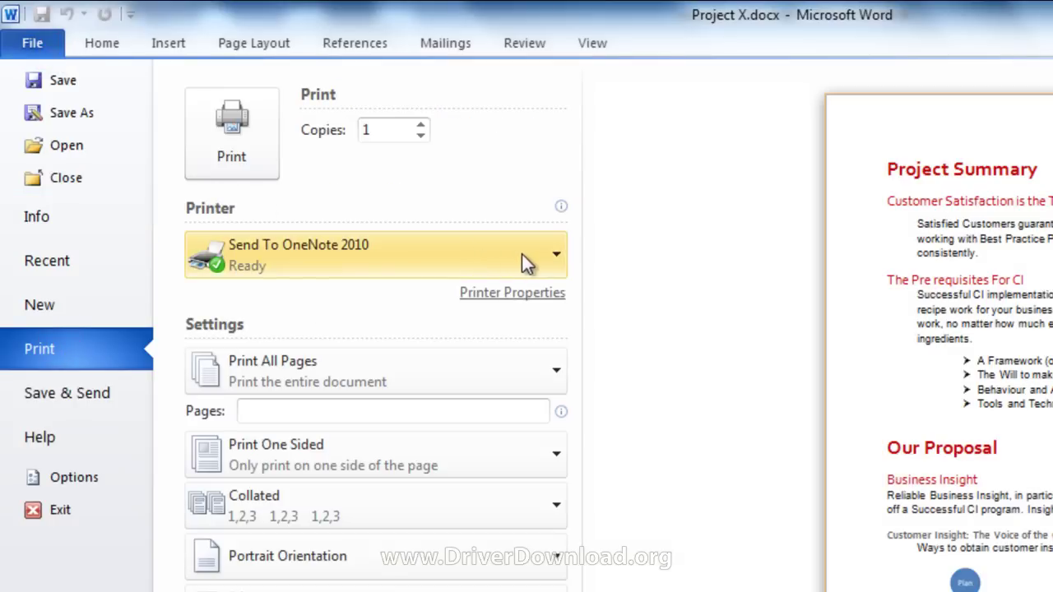
pyautogui.click(553, 259)
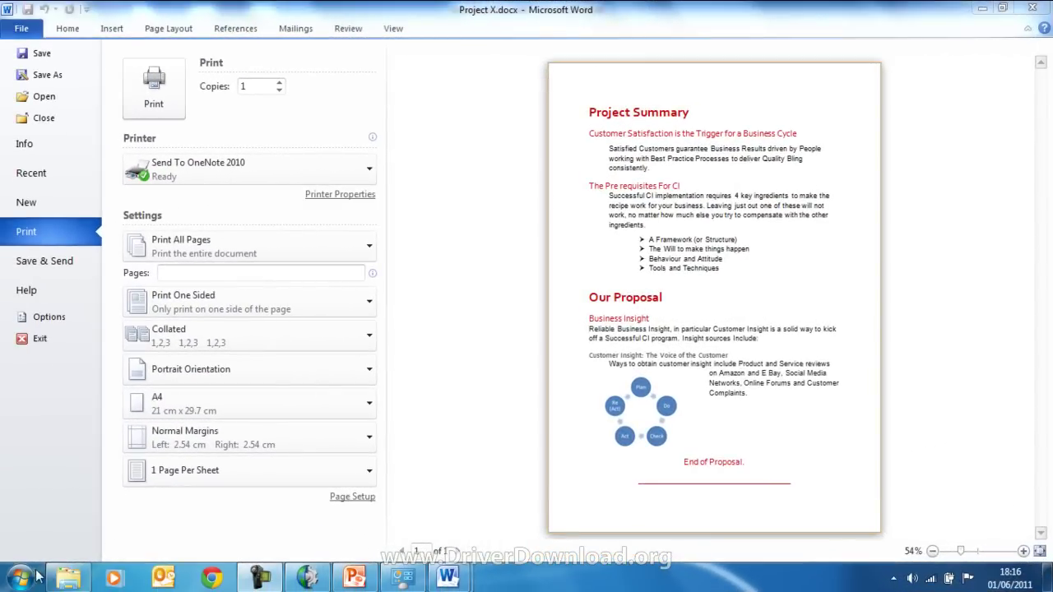
# Check Control Panel's Devices and Printers to confirm no printer is installed.
pyautogui.click(33, 577)
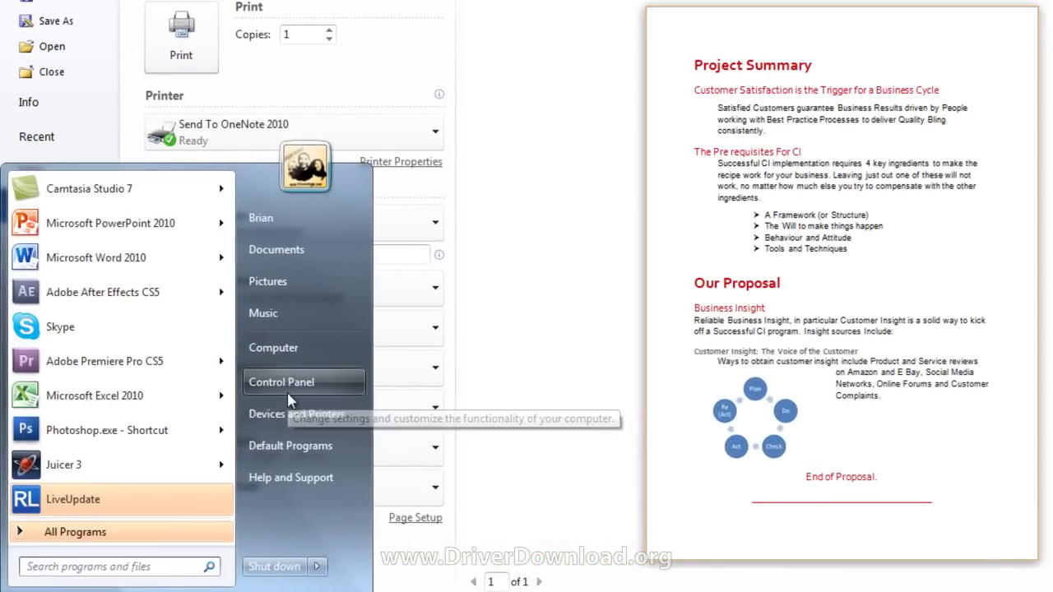
pyautogui.click(288, 390)
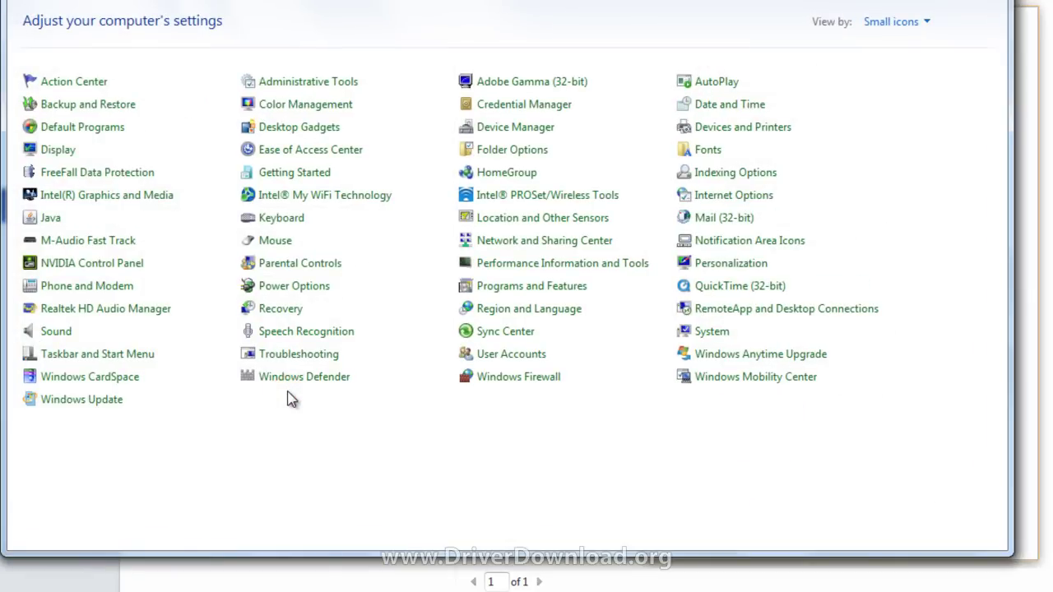
pyautogui.click(712, 131)
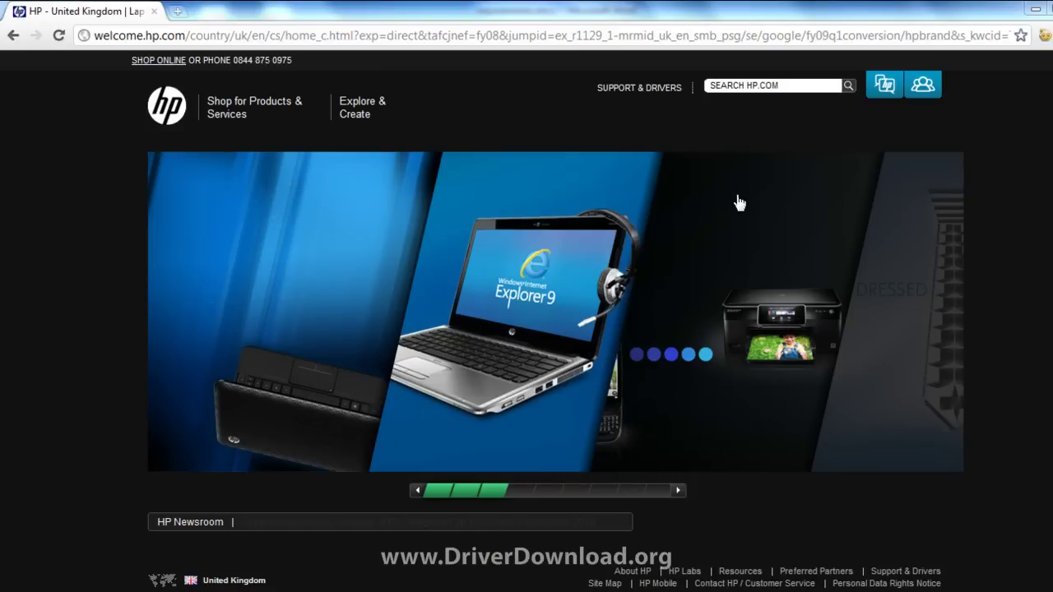
# Search HP Support & Drivers for 'Photosmart B110' and open the B110a driver downloads.
pyautogui.click(663, 89)
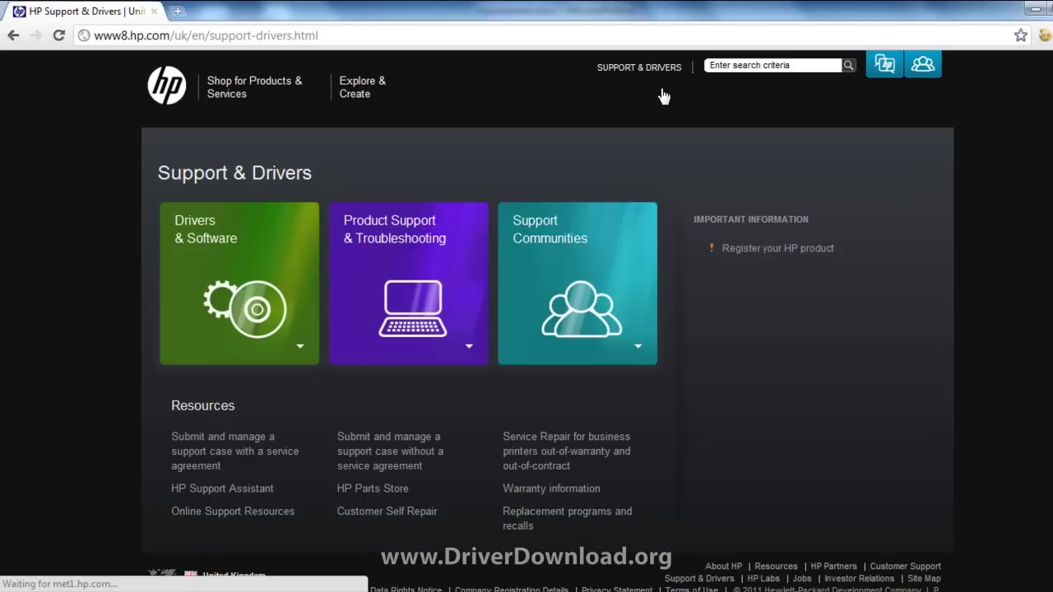
pyautogui.click(262, 290)
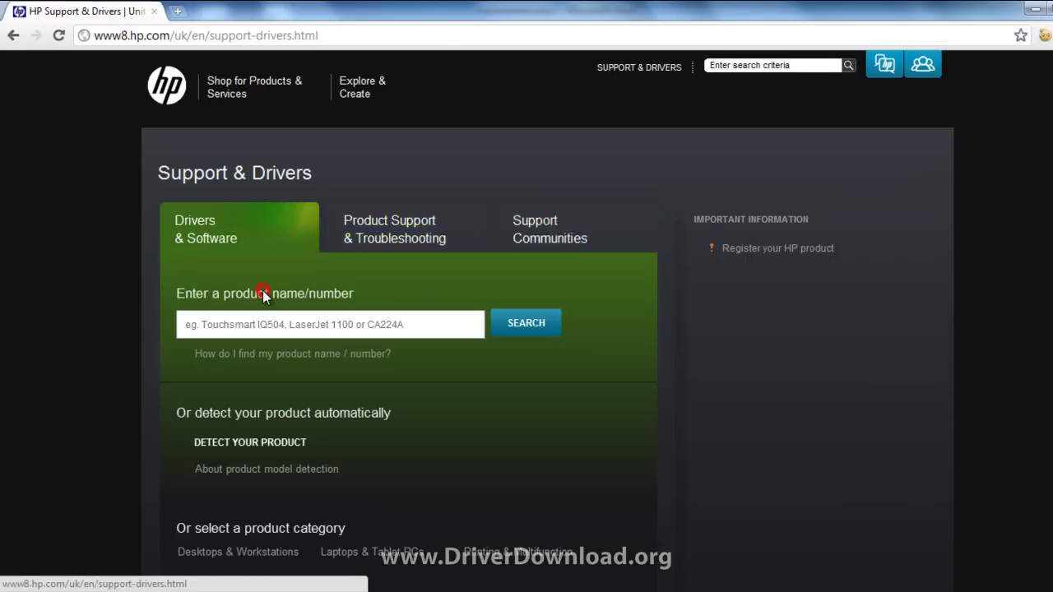
pyautogui.click(277, 330)
pyautogui.write('Phot')
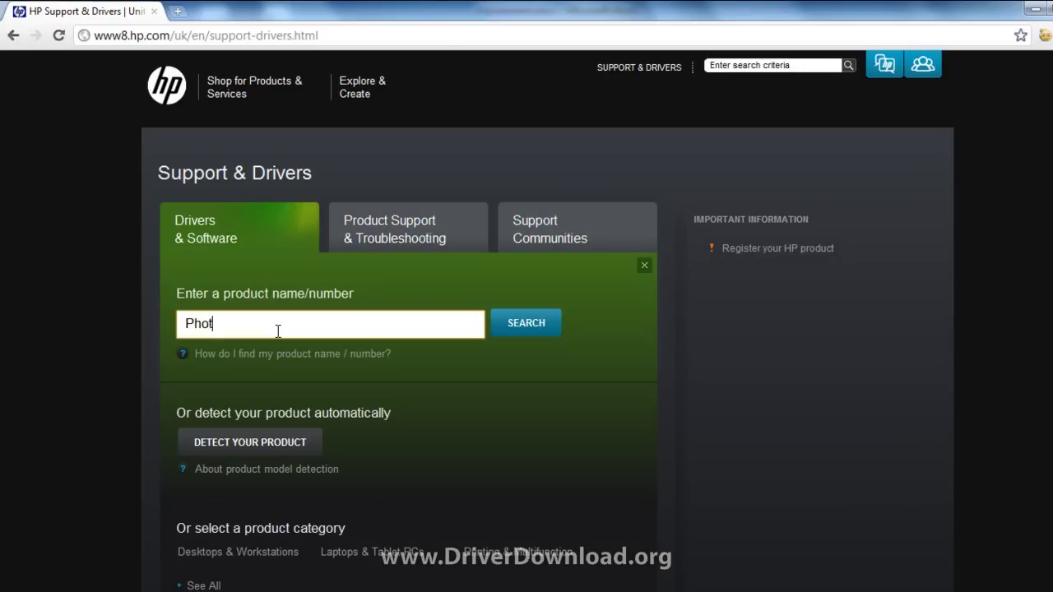
pyautogui.write('osmart B110')
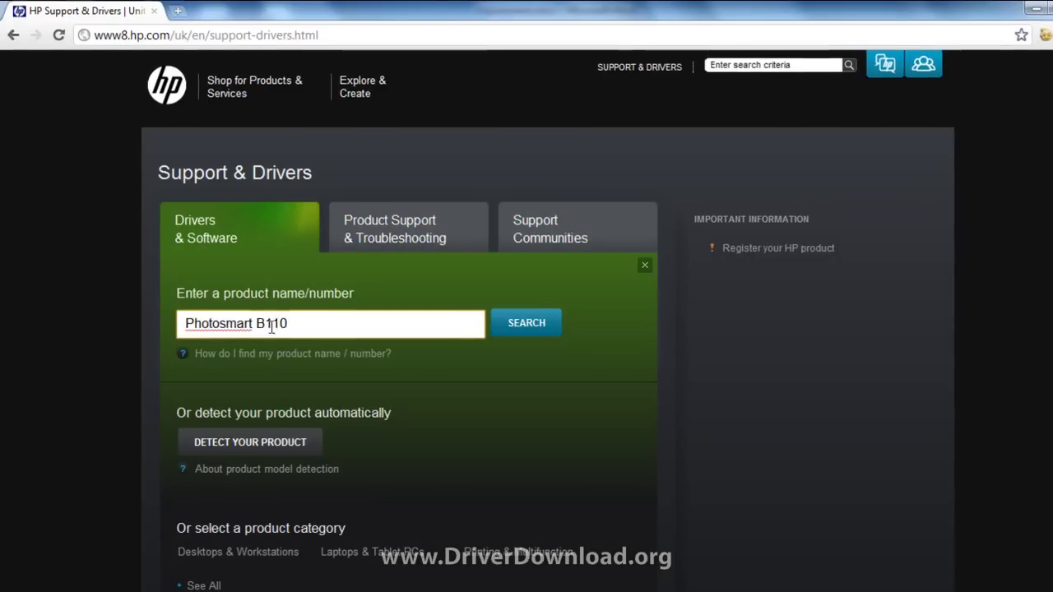
pyautogui.click(536, 324)
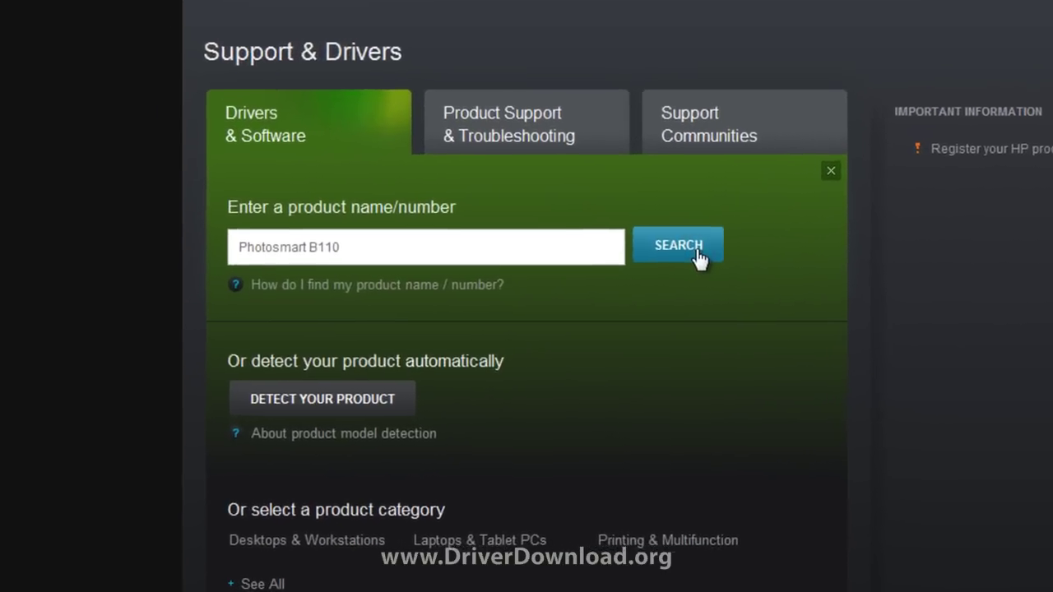
pyautogui.click(525, 434)
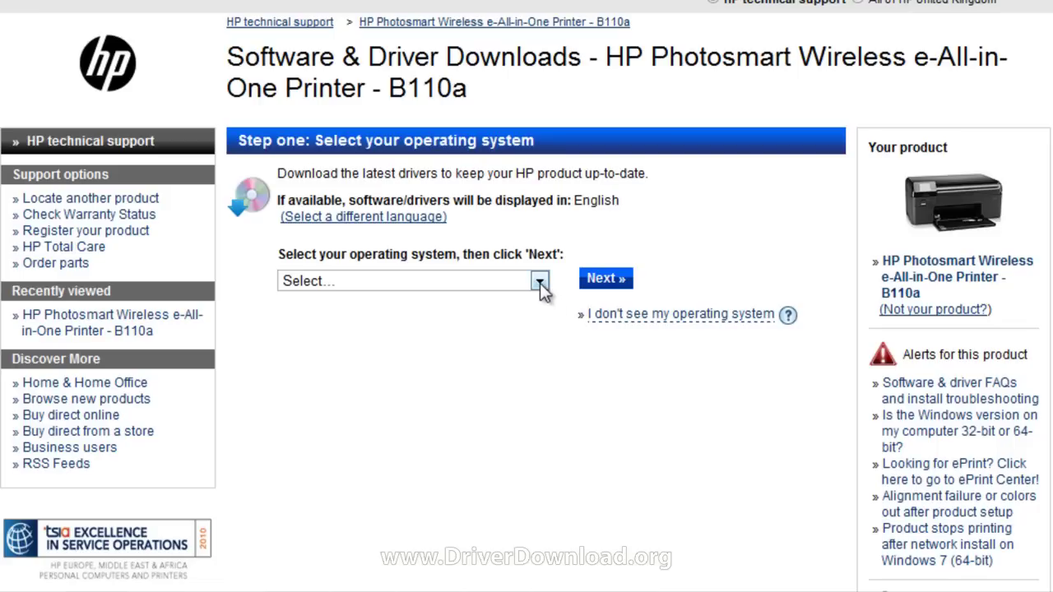
# Choose Windows 7 (64-bit) and download the 145 MB Full Feature Software and Drivers package.
pyautogui.click(540, 283)
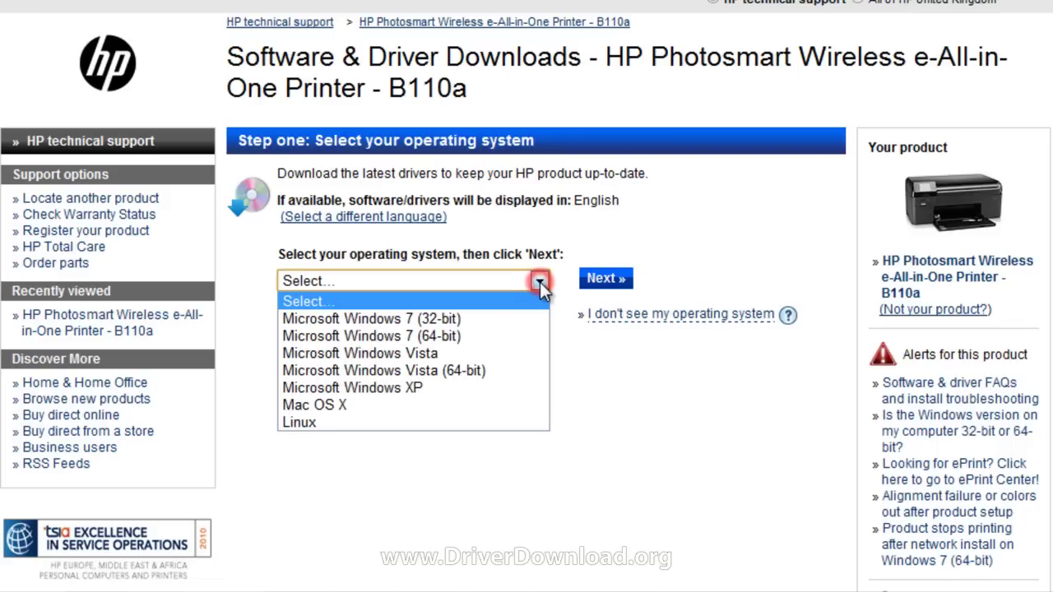
pyautogui.click(460, 341)
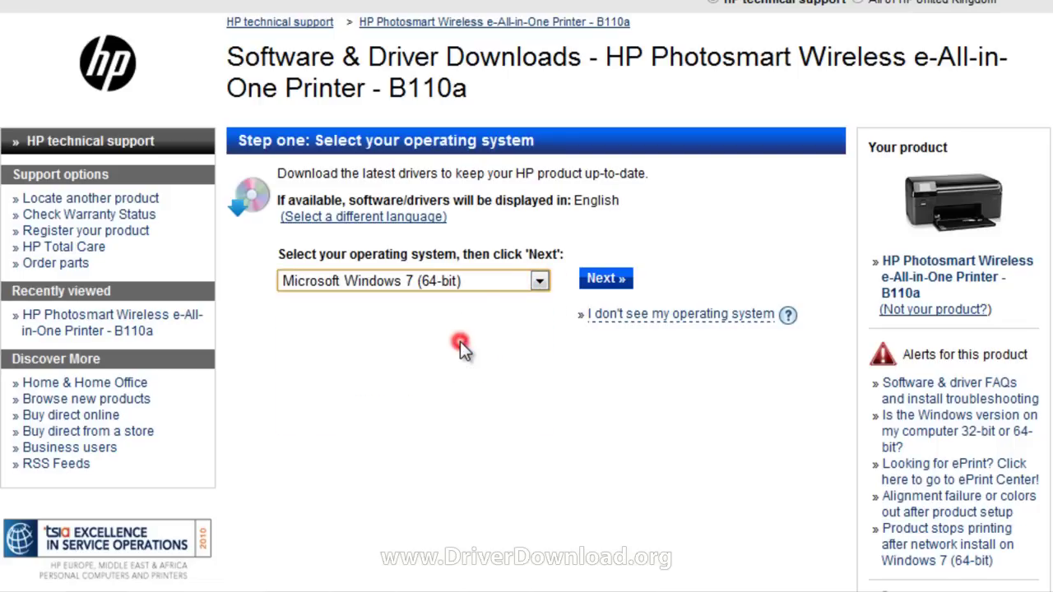
pyautogui.click(602, 280)
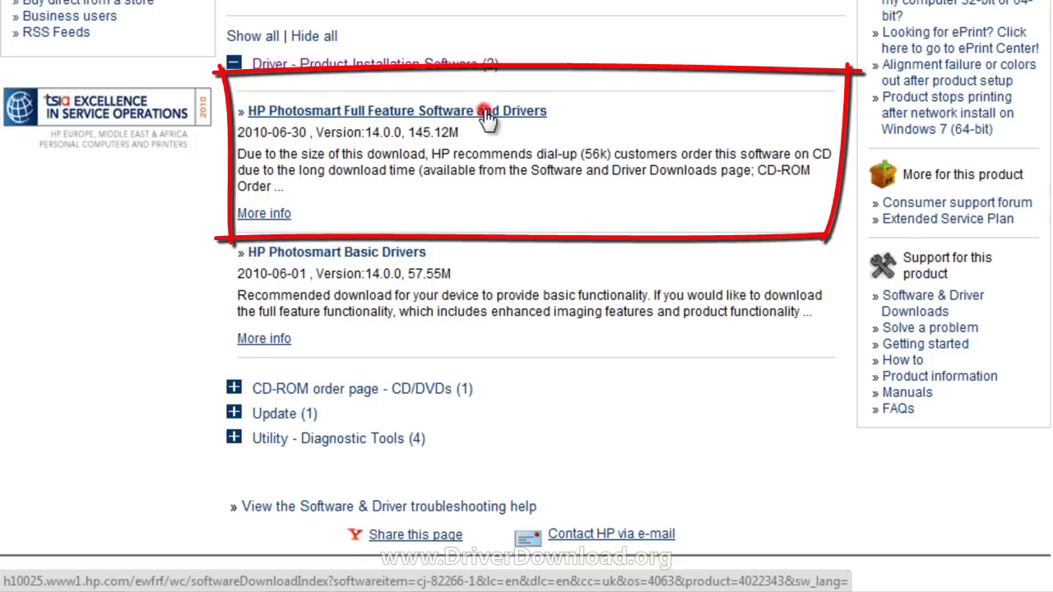
pyautogui.click(487, 115)
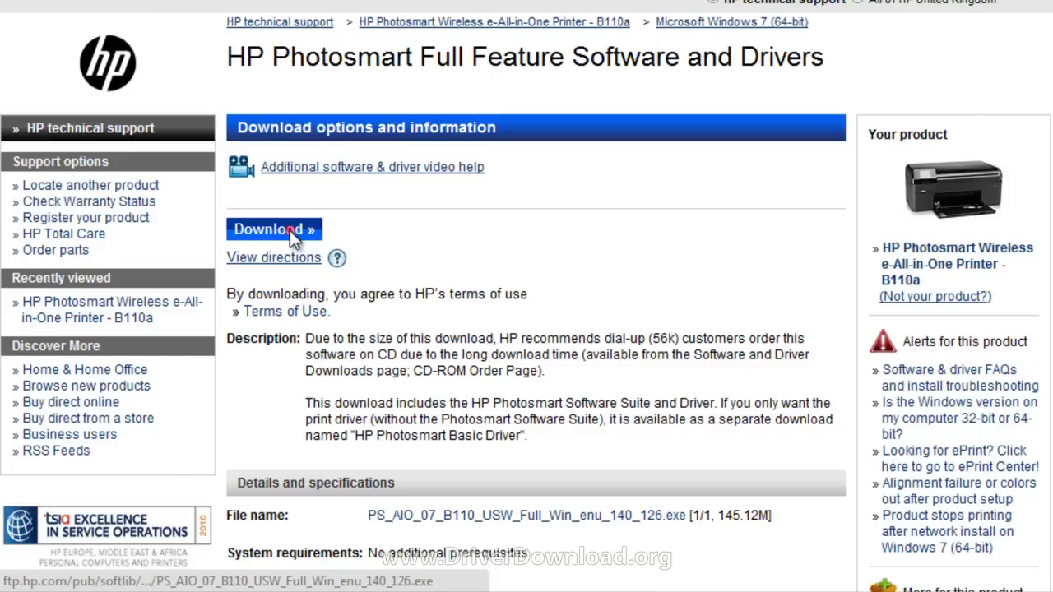
pyautogui.click(290, 230)
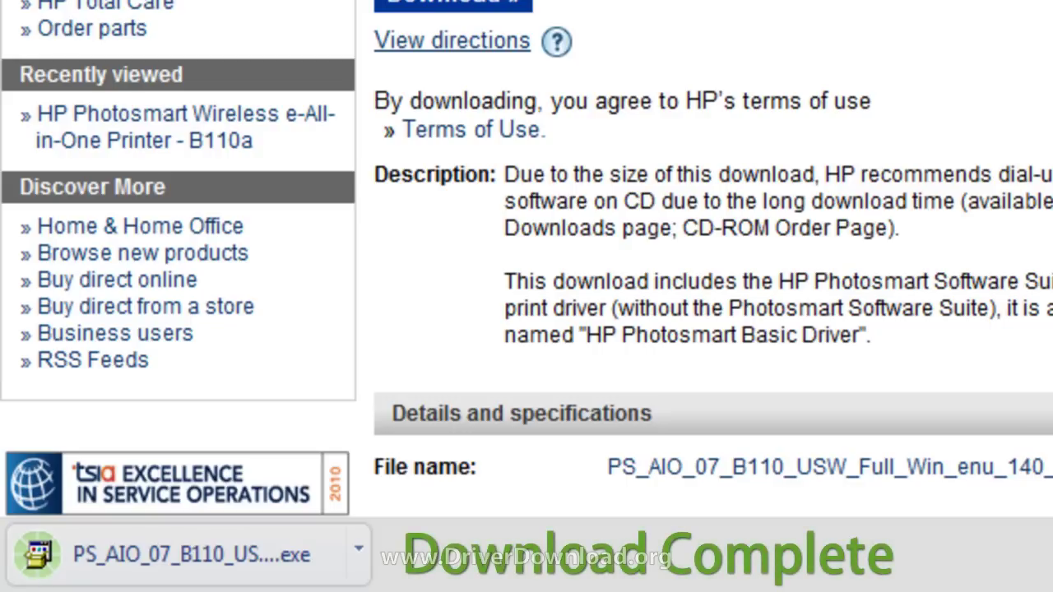
# Run the downloaded HP installer from Chrome's download bar.
pyautogui.click(357, 561)
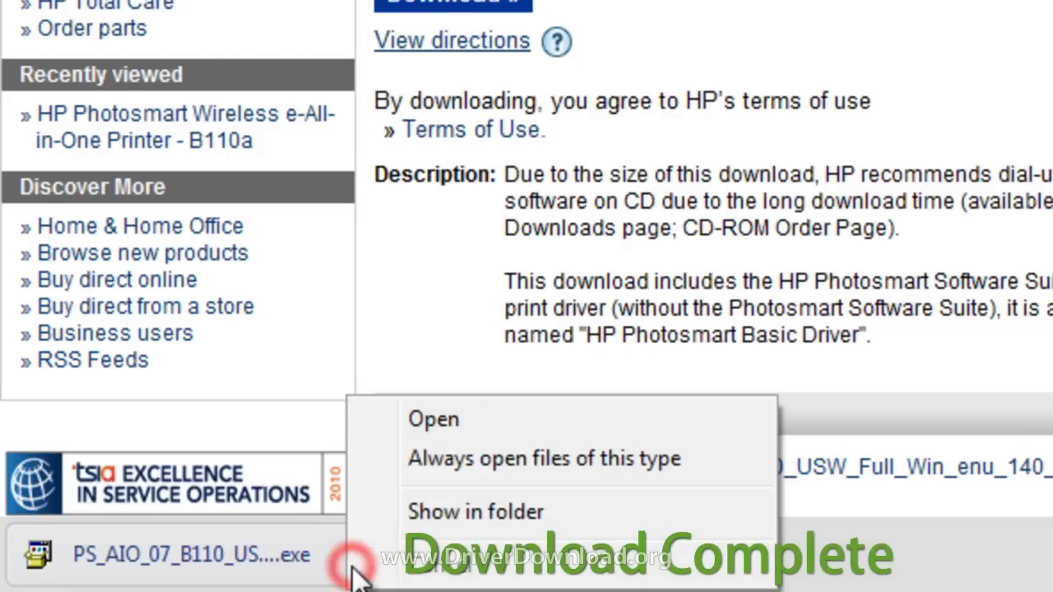
pyautogui.click(434, 423)
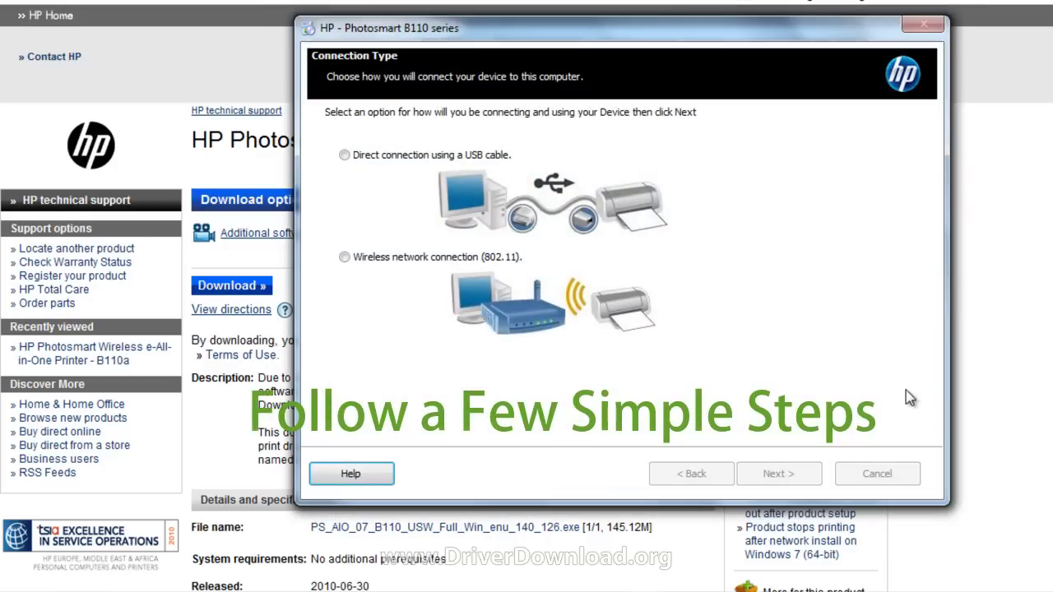
# Choose a wireless connection and install using the Photosmart B110 series found on the network.
pyautogui.click(344, 258)
pyautogui.click(795, 476)
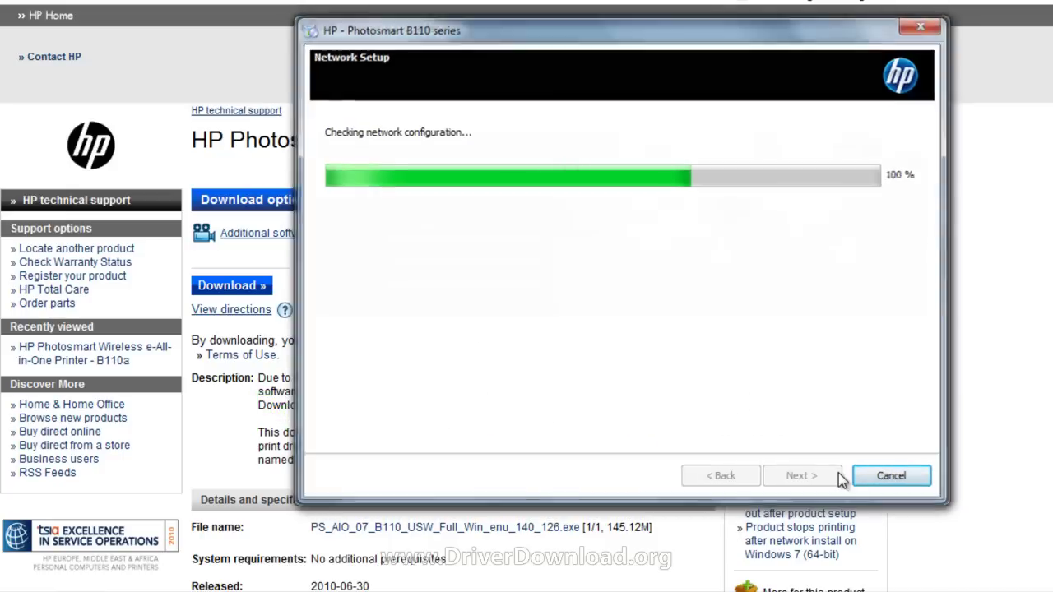
pyautogui.click(418, 179)
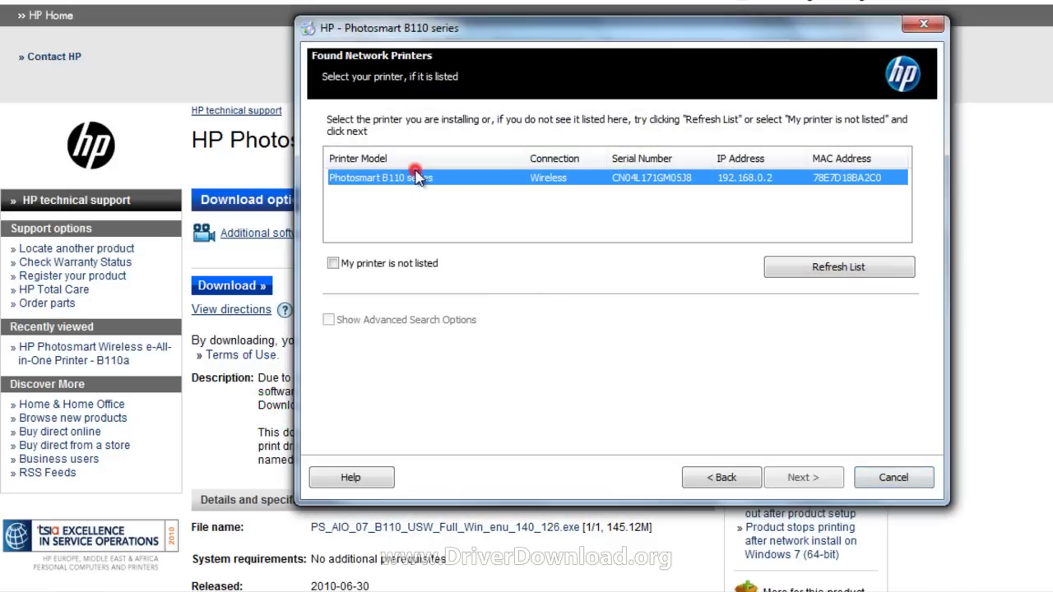
pyautogui.click(806, 479)
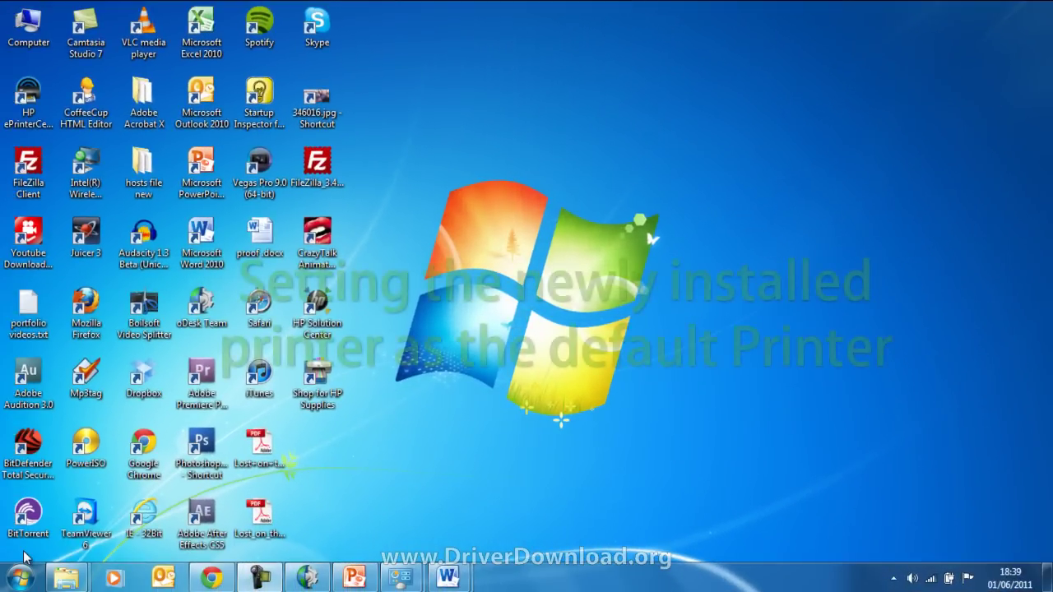
# In Devices and Printers, set HP Photosmart B110 series as default, replacing Send To OneNote 2010.
pyautogui.click(20, 579)
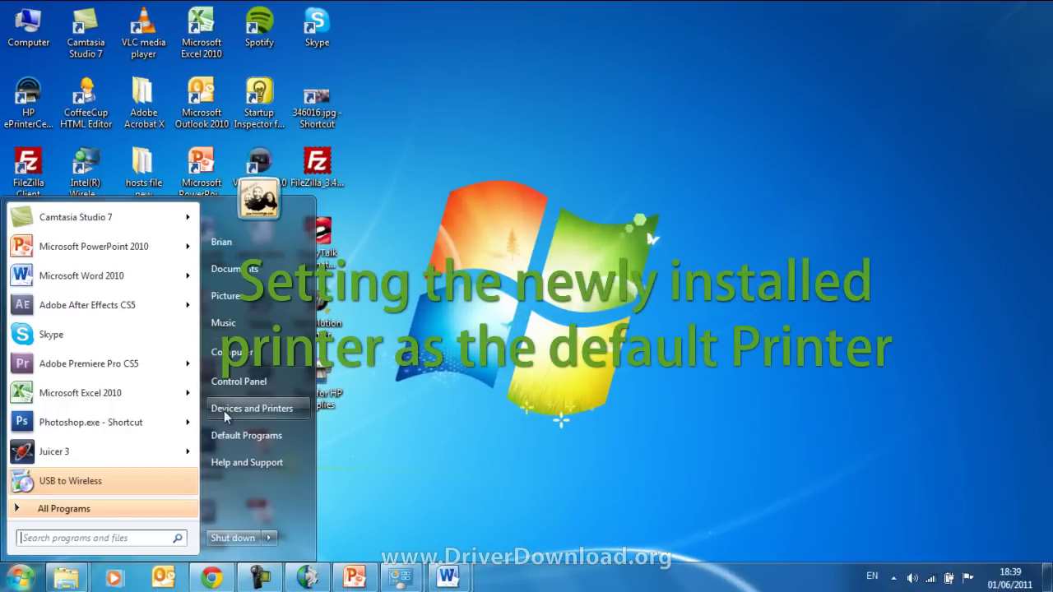
pyautogui.click(237, 381)
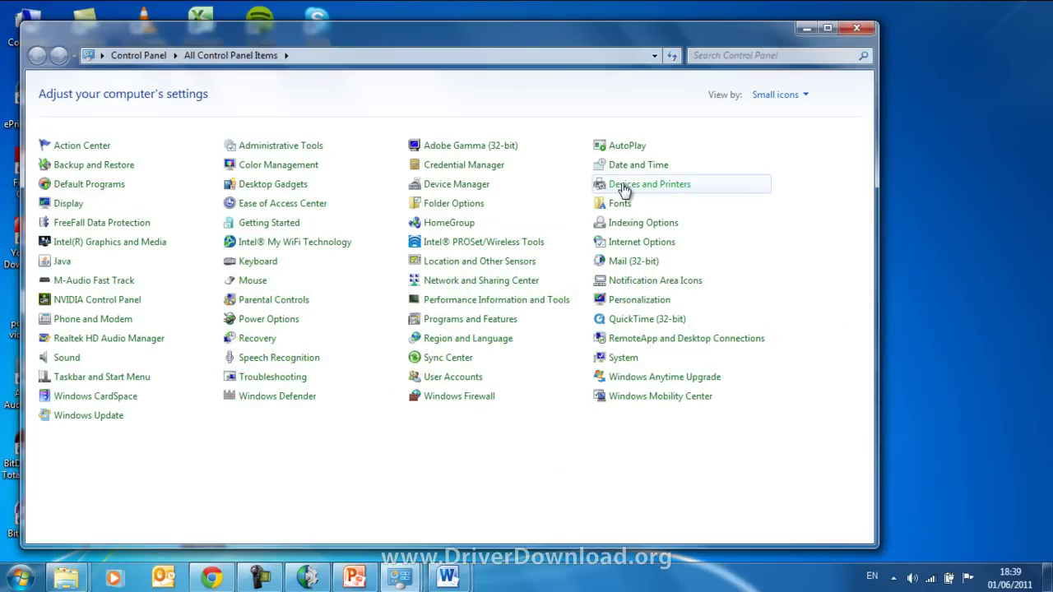
pyautogui.click(628, 186)
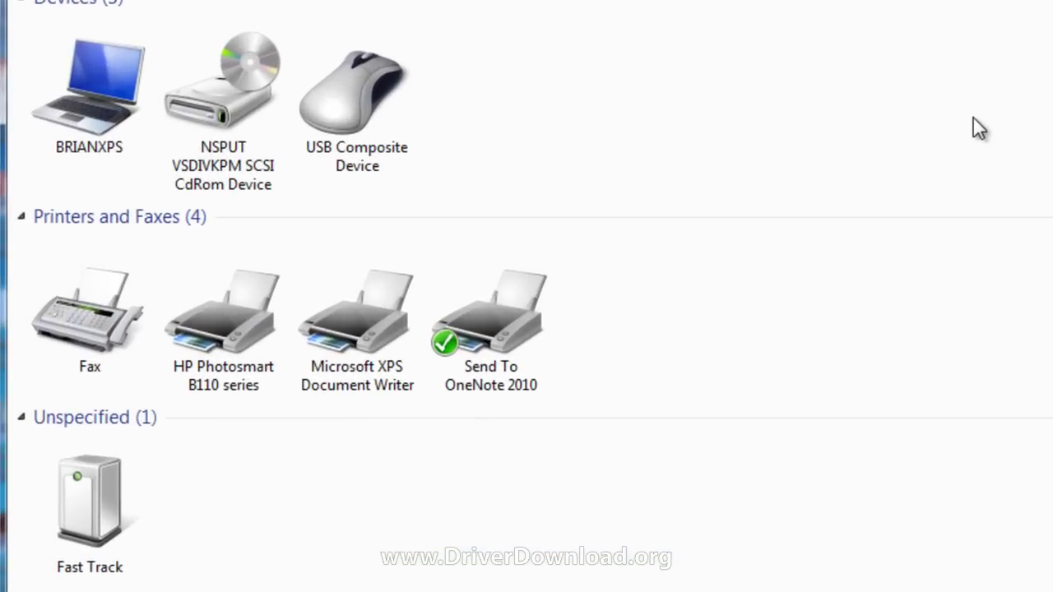
pyautogui.rightClick(238, 320)
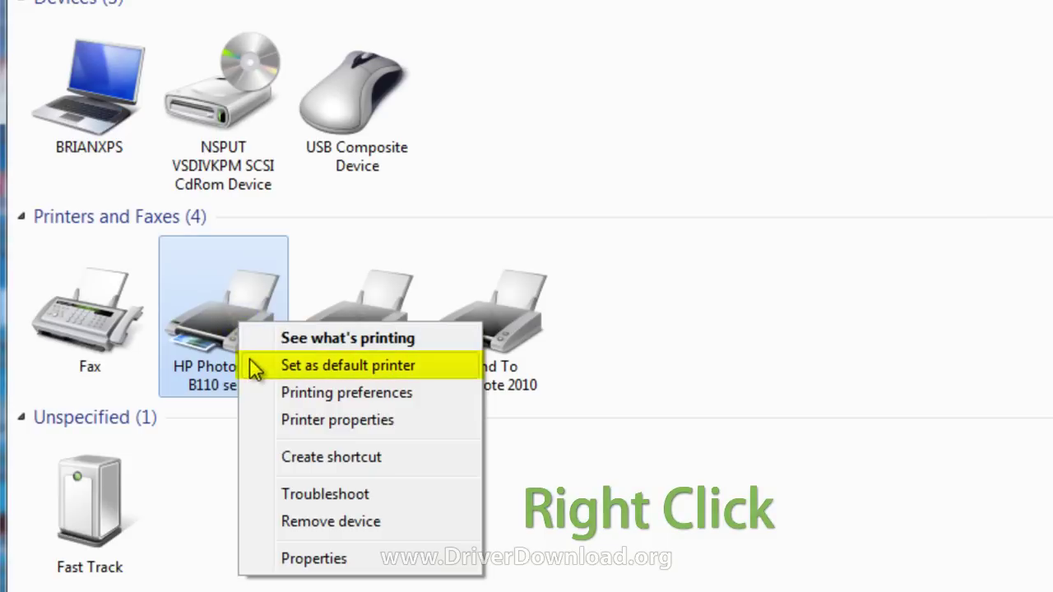
pyautogui.click(252, 365)
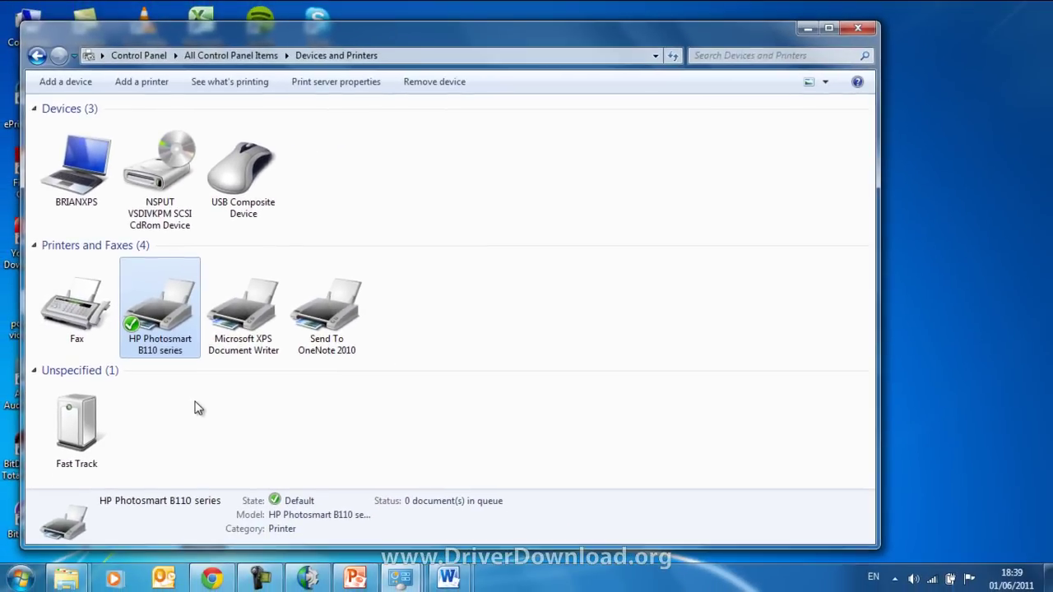
# Return to Project X.docx and print it to the HP Photosmart B110 series.
pyautogui.moveTo(445, 580)
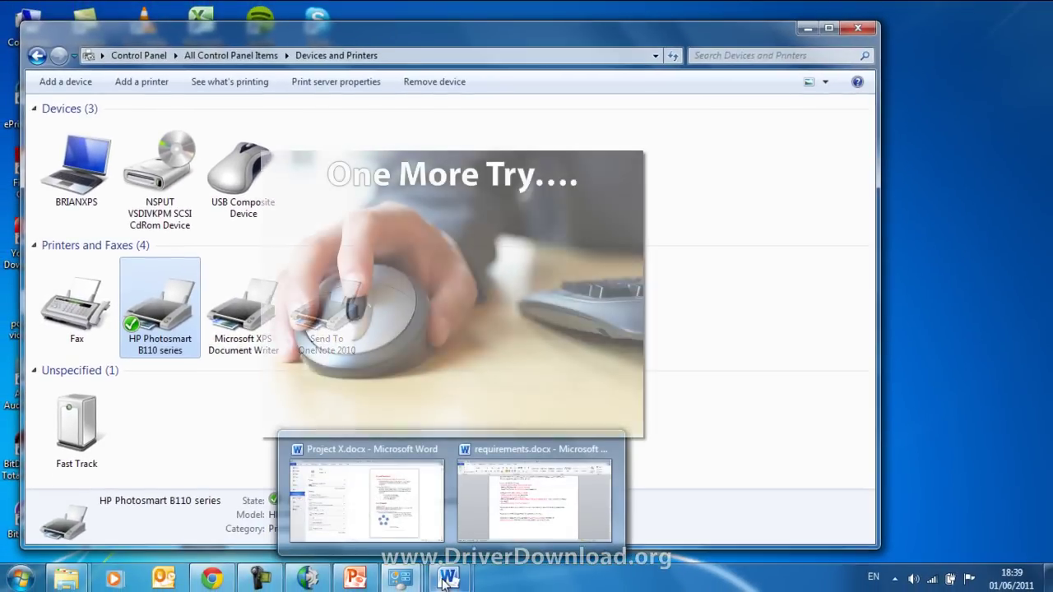
pyautogui.click(425, 511)
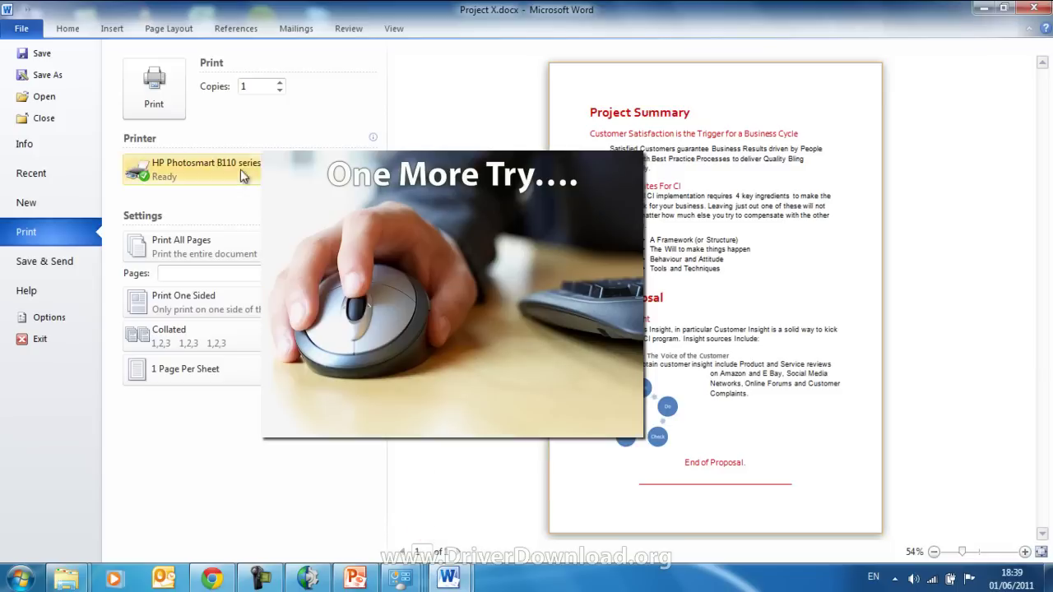
pyautogui.click(178, 97)
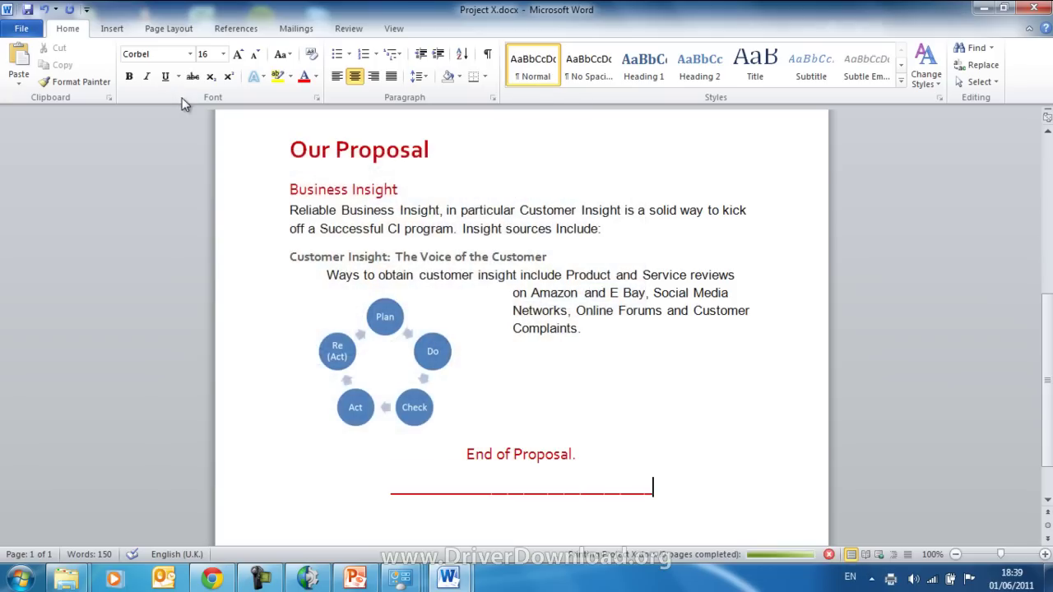